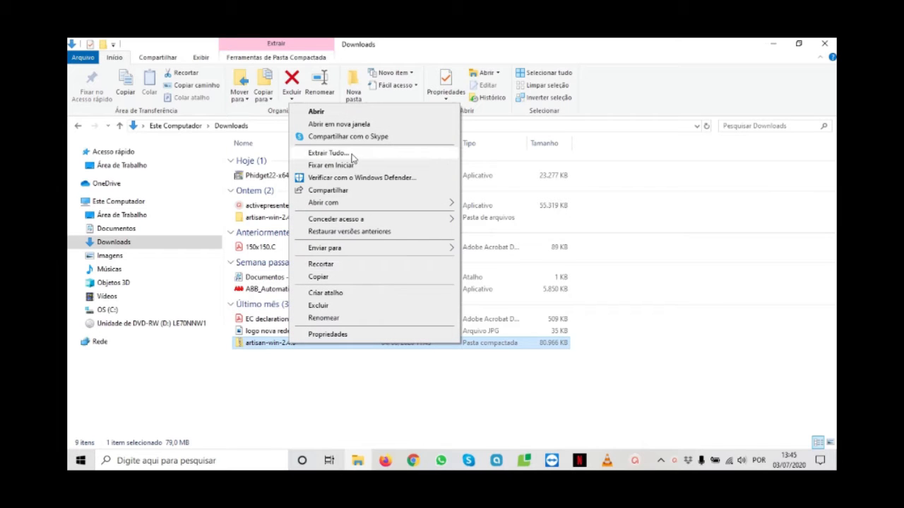
- Try to run the Setup-Artisan-2.4.0.0 installer from the artisan-win-2.4.0 folder, expanding the security warning's details before dismissing it
{"action": "left_click", "coordinate": [353, 400]}
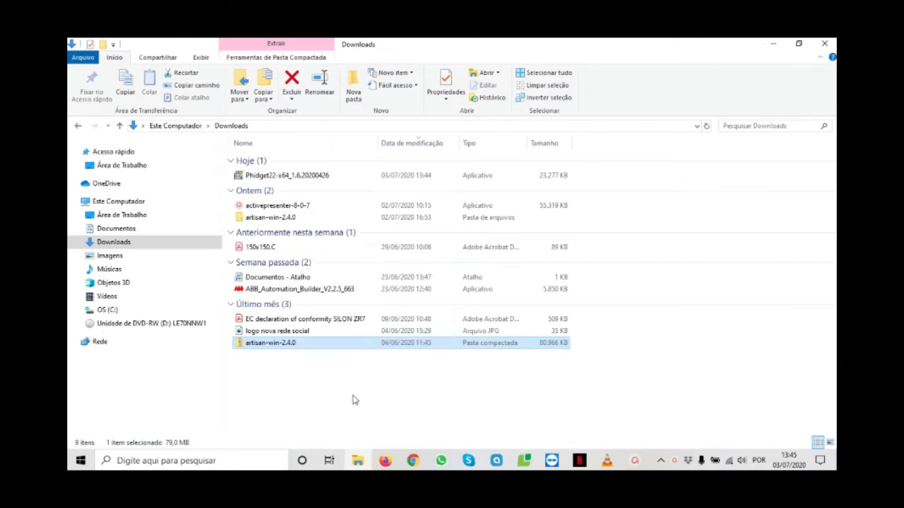
{"action": "double_click", "coordinate": [284, 219]}
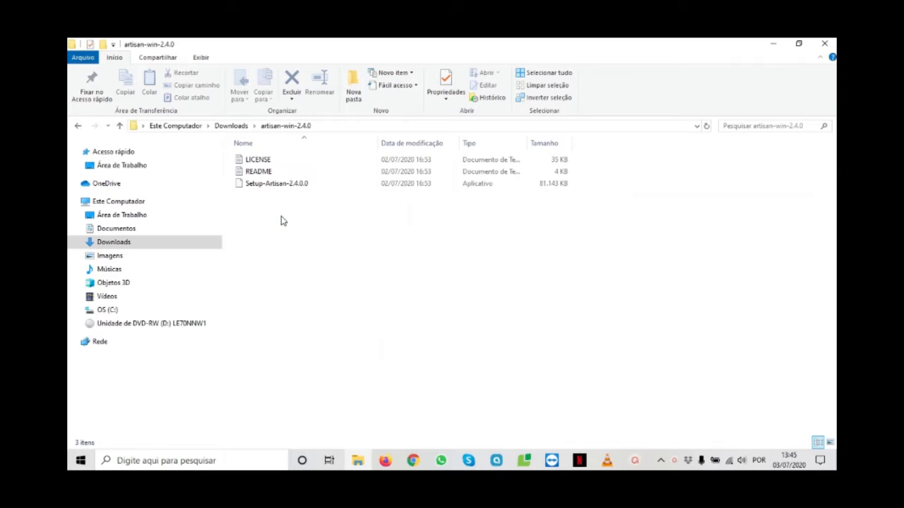
{"action": "left_click", "coordinate": [283, 185]}
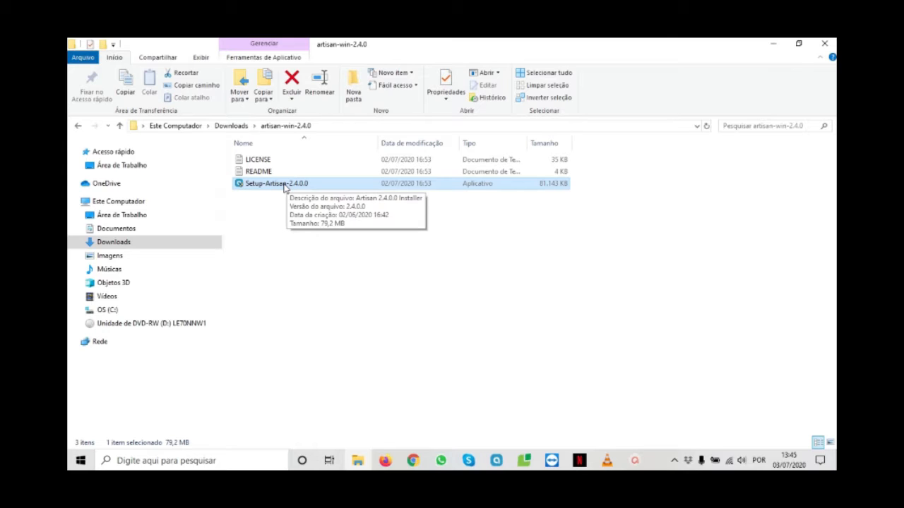
{"action": "double_click", "coordinate": [284, 185]}
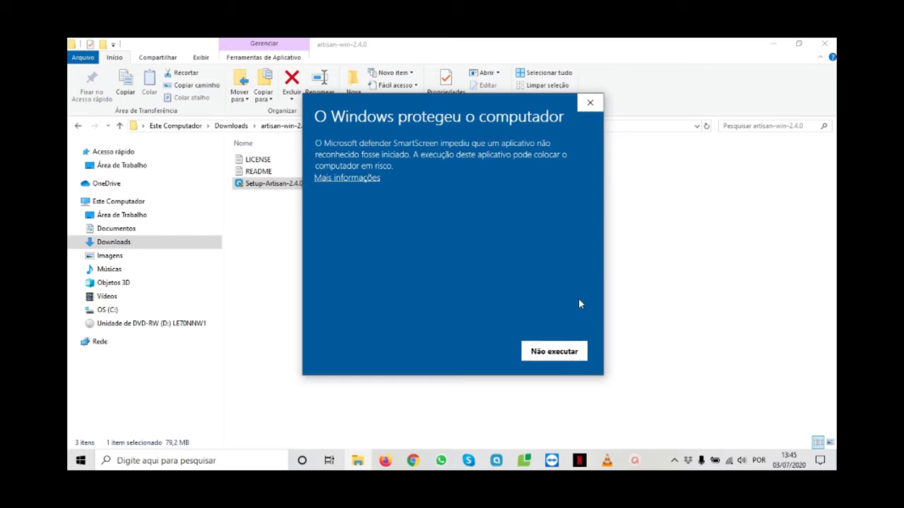
{"action": "left_click", "coordinate": [372, 180]}
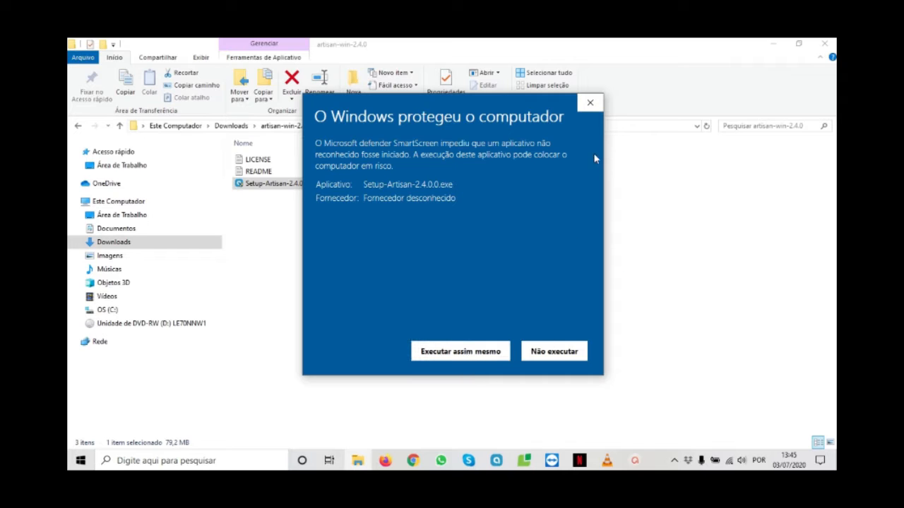
{"action": "left_click", "coordinate": [590, 103]}
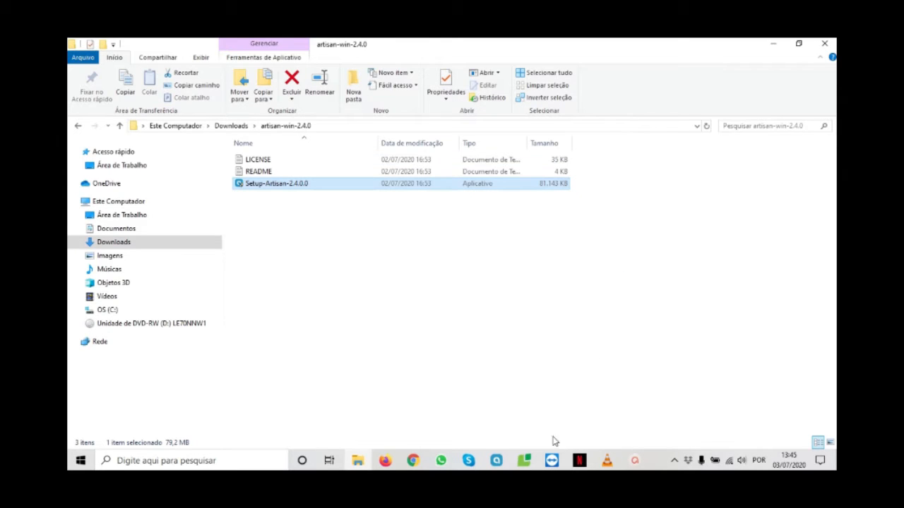
- Switch to Artisan and set its temperature unit to Celsius mode
{"action": "left_click", "coordinate": [498, 462]}
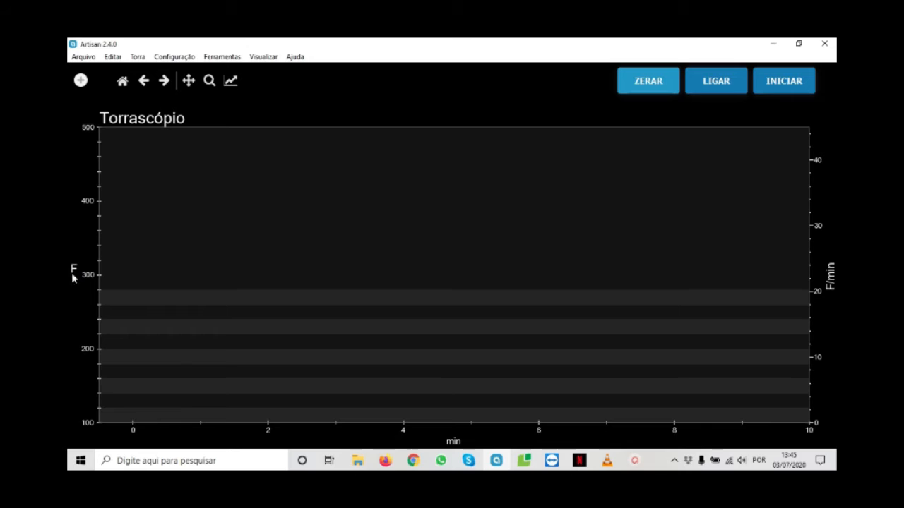
{"action": "left_click", "coordinate": [175, 59]}
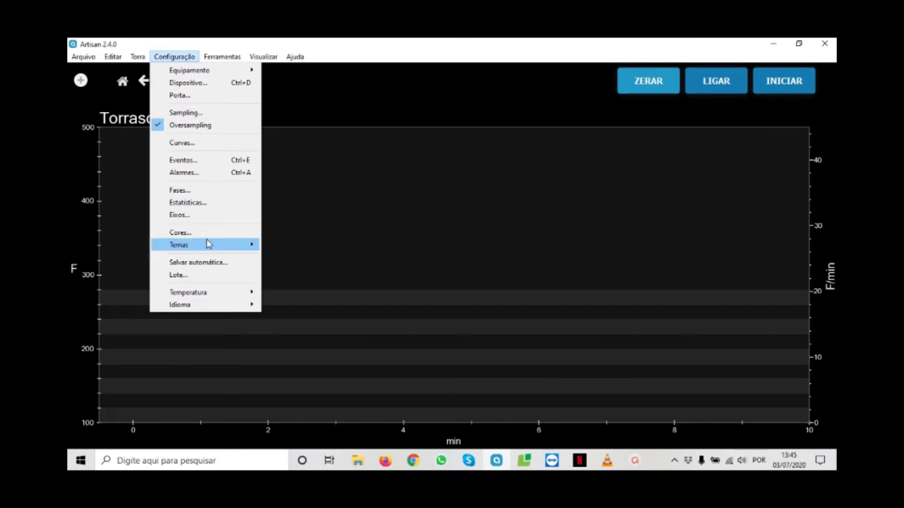
{"action": "mouse_move", "coordinate": [235, 295]}
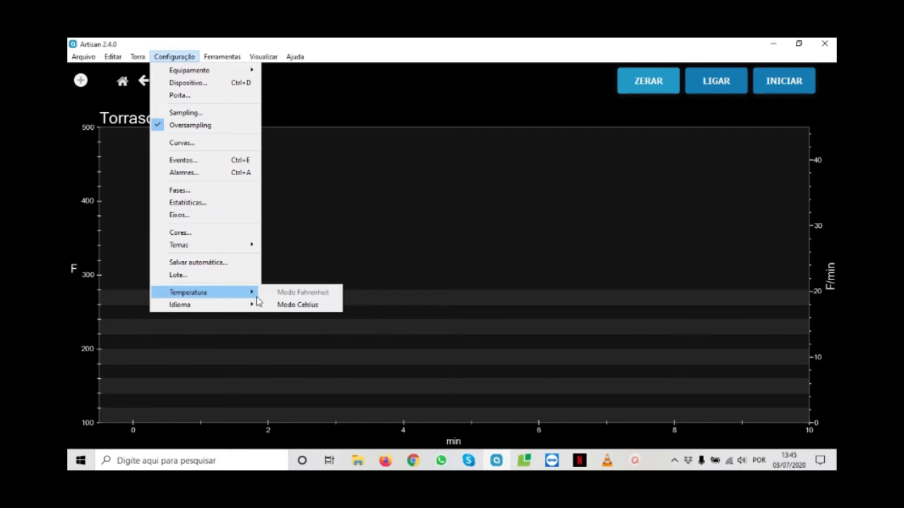
{"action": "left_click", "coordinate": [297, 306]}
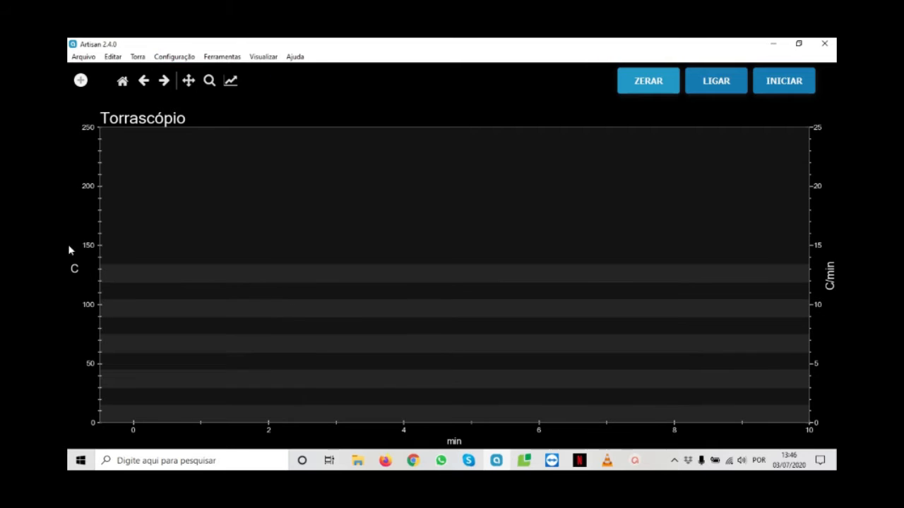
- Configure Artisan for the Atilla GOLD plus 7" II roaster, accepting the settings overwrite, and turn on live monitoring
{"action": "left_click", "coordinate": [187, 58]}
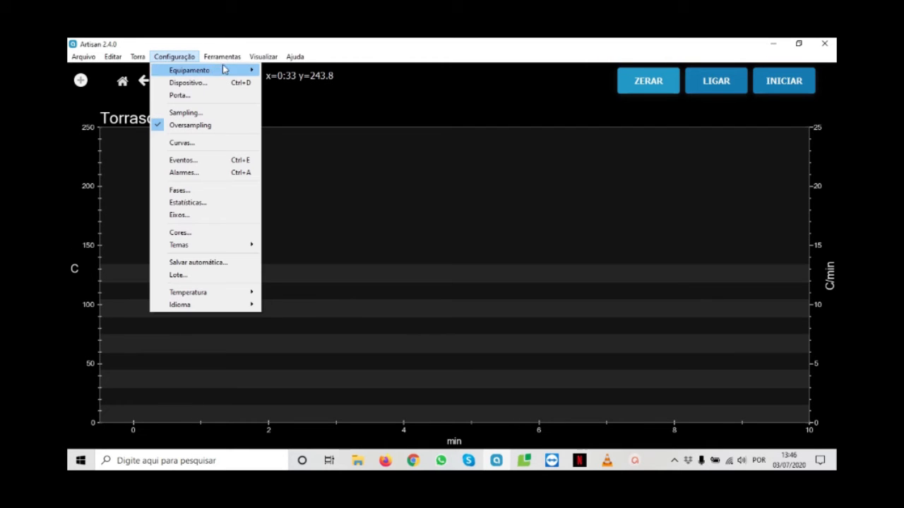
{"action": "mouse_move", "coordinate": [303, 62]}
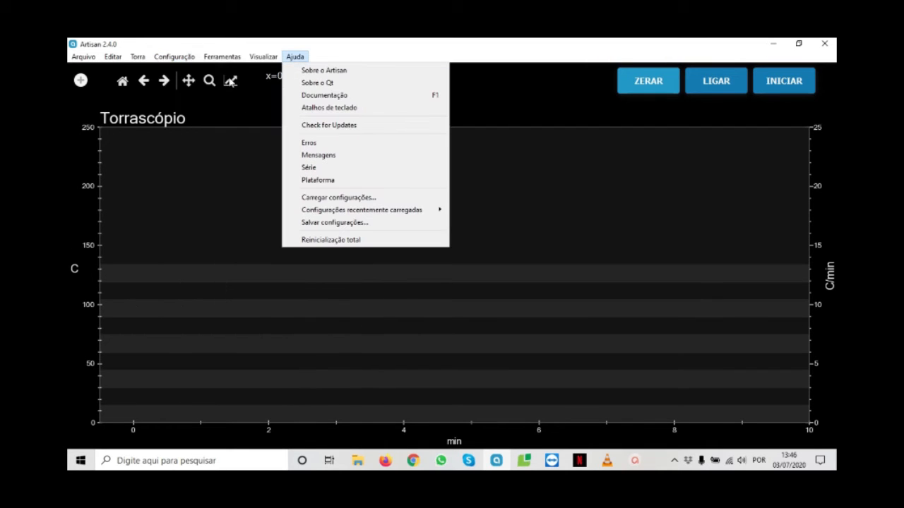
{"action": "mouse_move", "coordinate": [178, 59]}
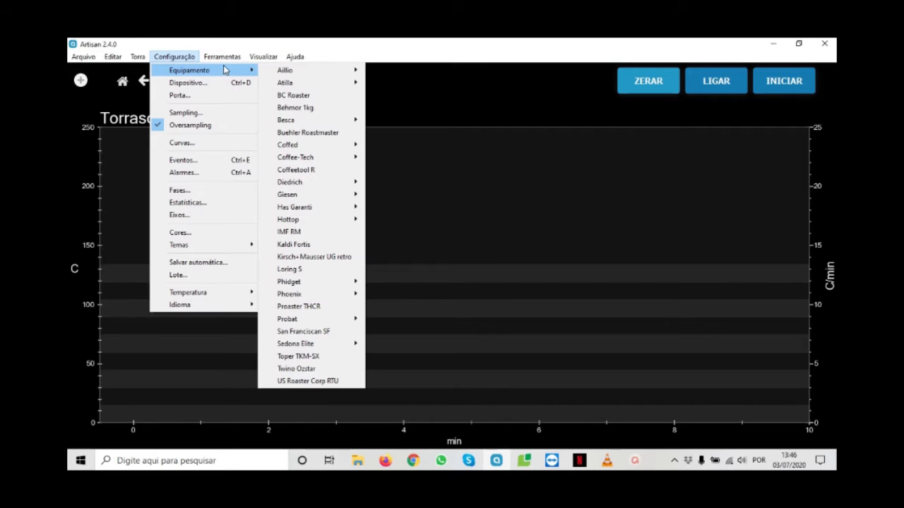
{"action": "mouse_move", "coordinate": [297, 84]}
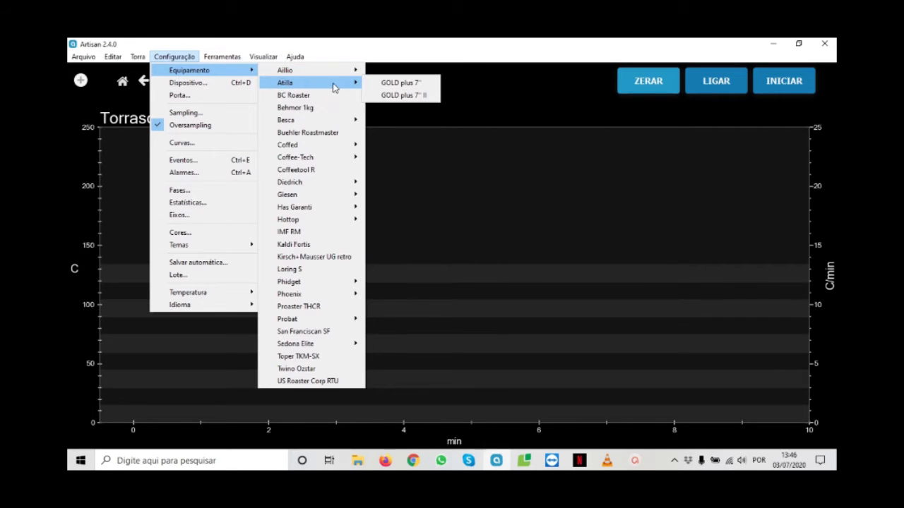
{"action": "left_click", "coordinate": [427, 99]}
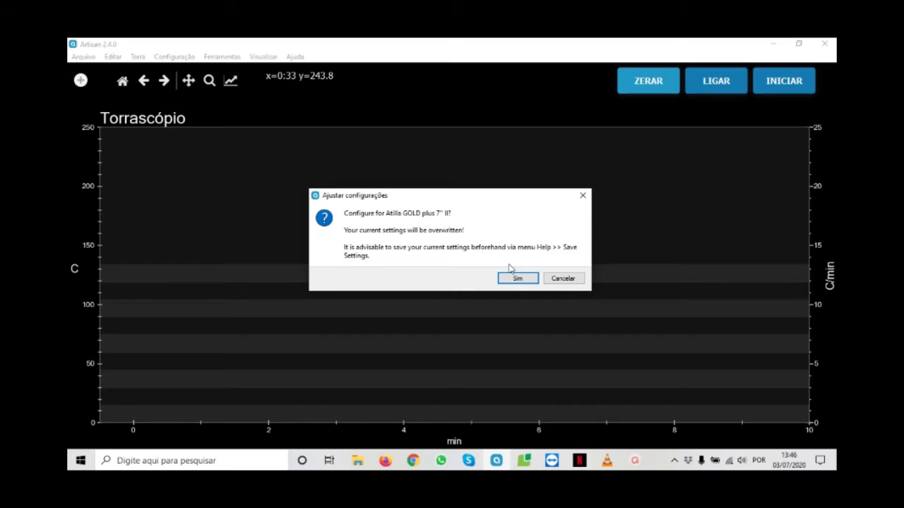
{"action": "left_click", "coordinate": [525, 280]}
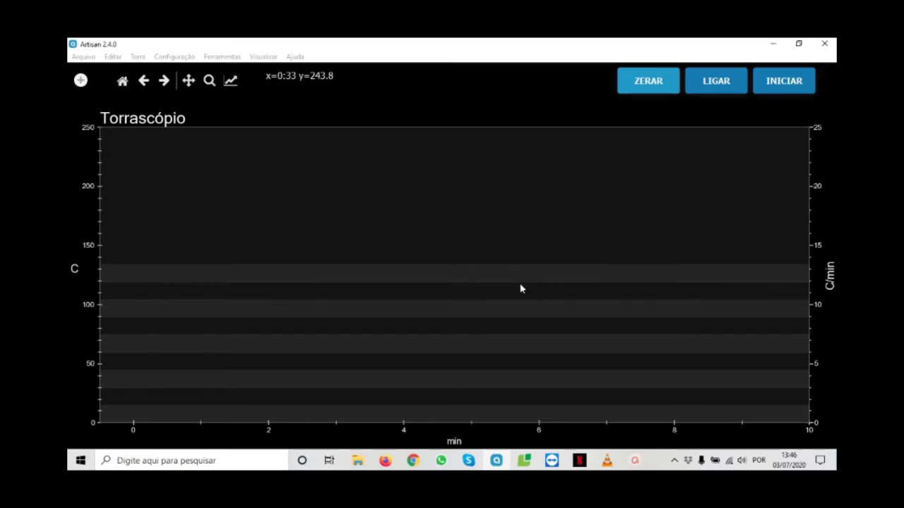
{"action": "left_click", "coordinate": [452, 263]}
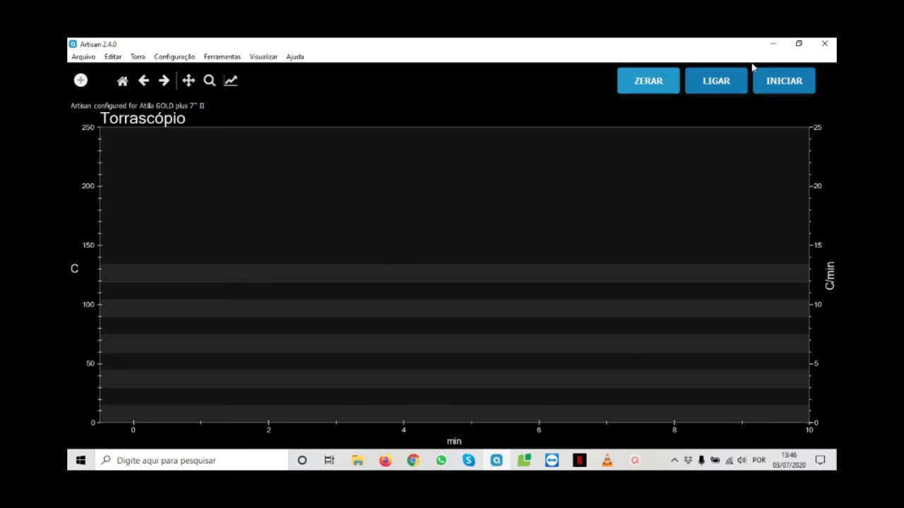
{"action": "left_click", "coordinate": [721, 85]}
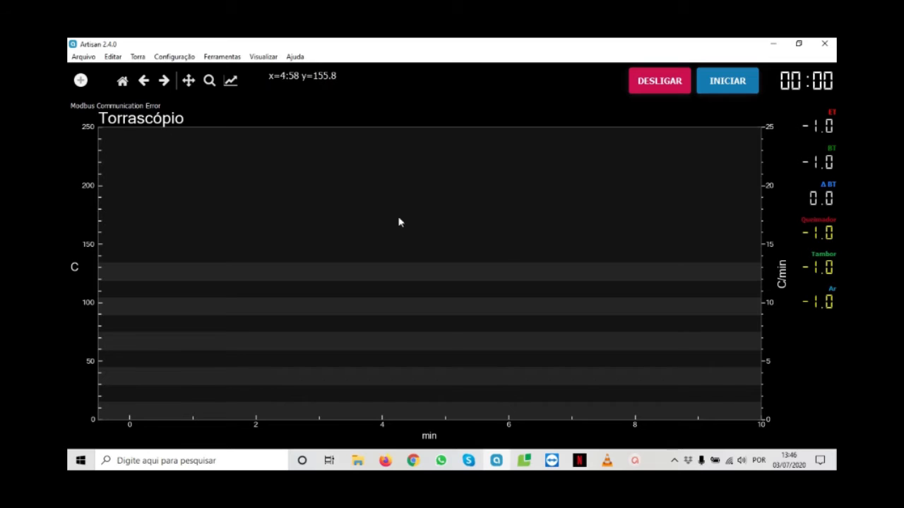
- Open the TCP/IPv4 properties of the Ethernet adapter in the Windows network settings
{"action": "right_click", "coordinate": [730, 463]}
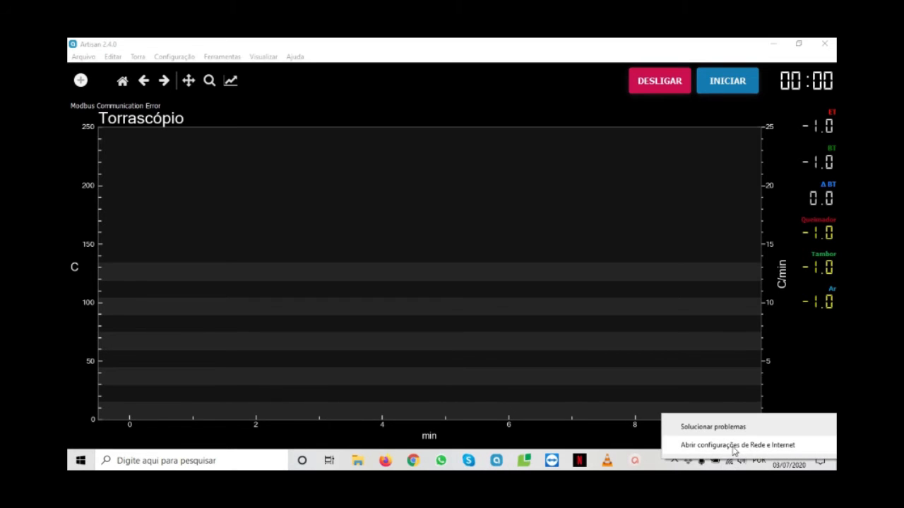
{"action": "left_click", "coordinate": [738, 445]}
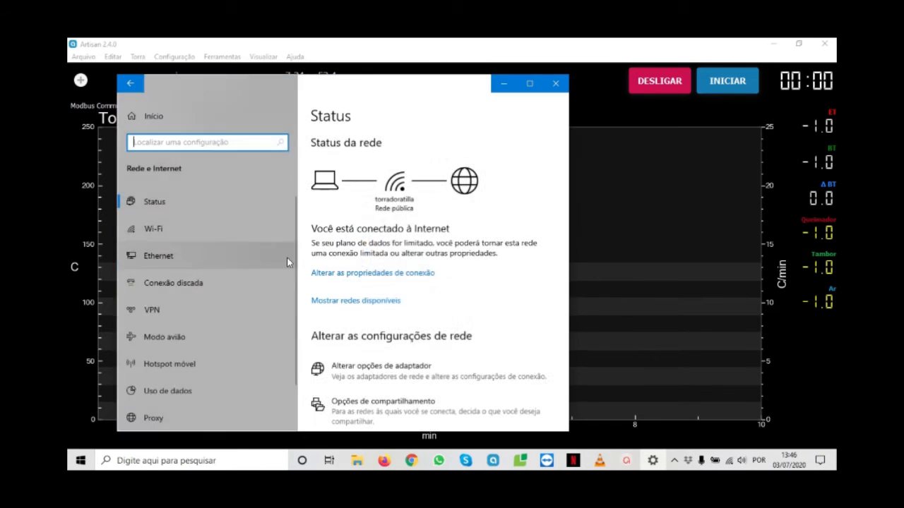
{"action": "left_click", "coordinate": [157, 257]}
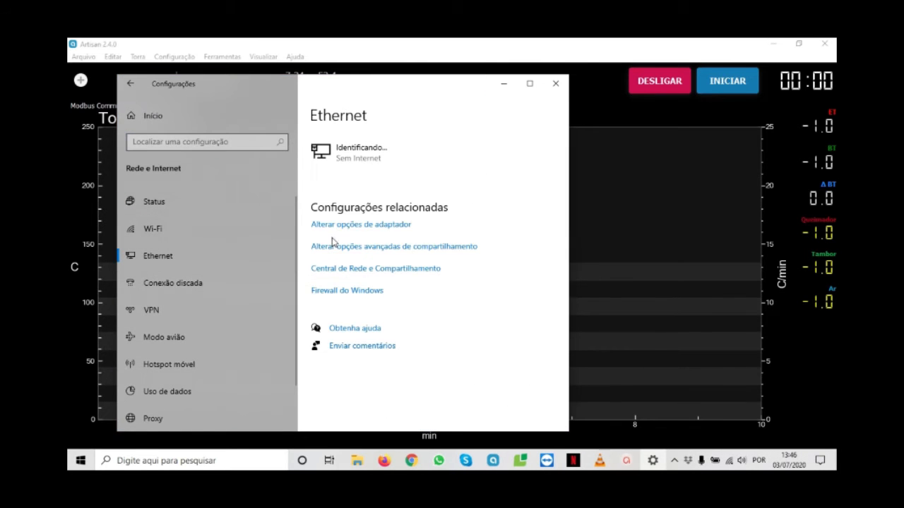
{"action": "left_click", "coordinate": [362, 225]}
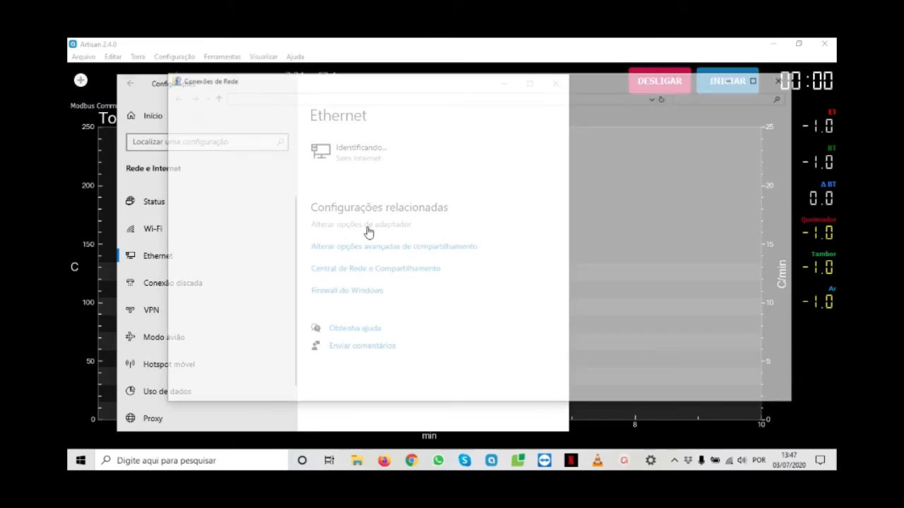
{"action": "right_click", "coordinate": [515, 147]}
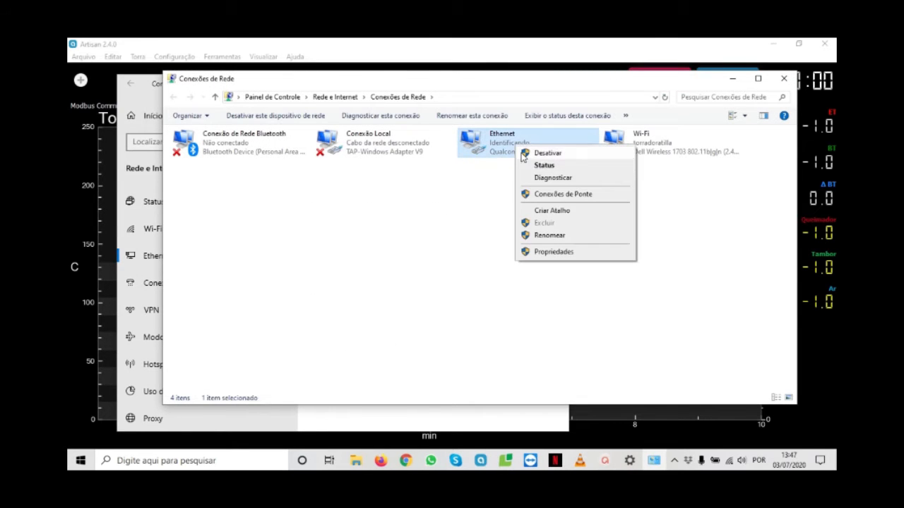
{"action": "left_click", "coordinate": [560, 254]}
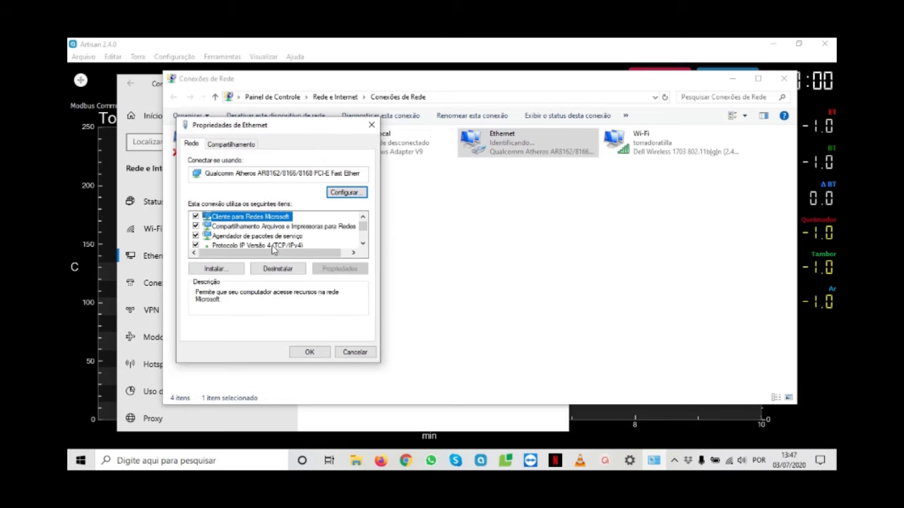
{"action": "left_click", "coordinate": [272, 247]}
{"action": "left_click", "coordinate": [340, 268]}
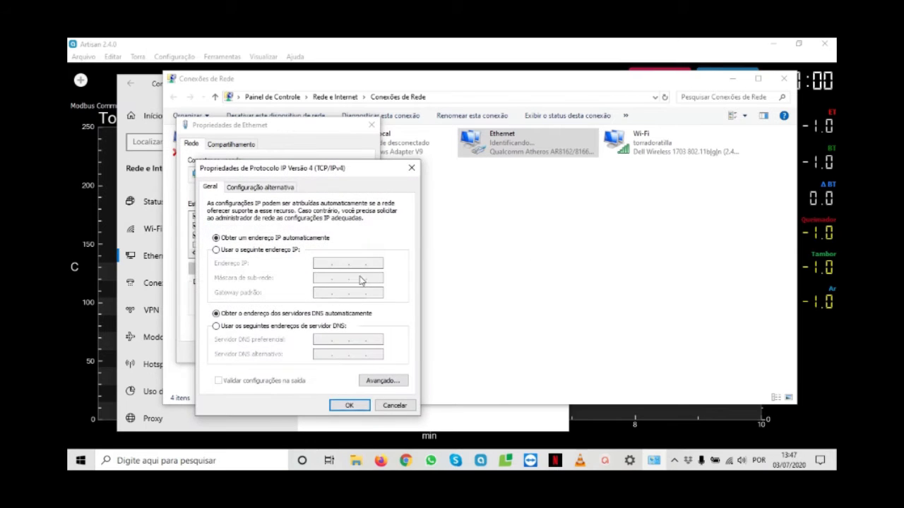
- Assign the Ethernet adapter the static IP address 192.168.0.15 with subnet mask 255.255.255.0 and apply it
{"action": "left_click", "coordinate": [267, 249]}
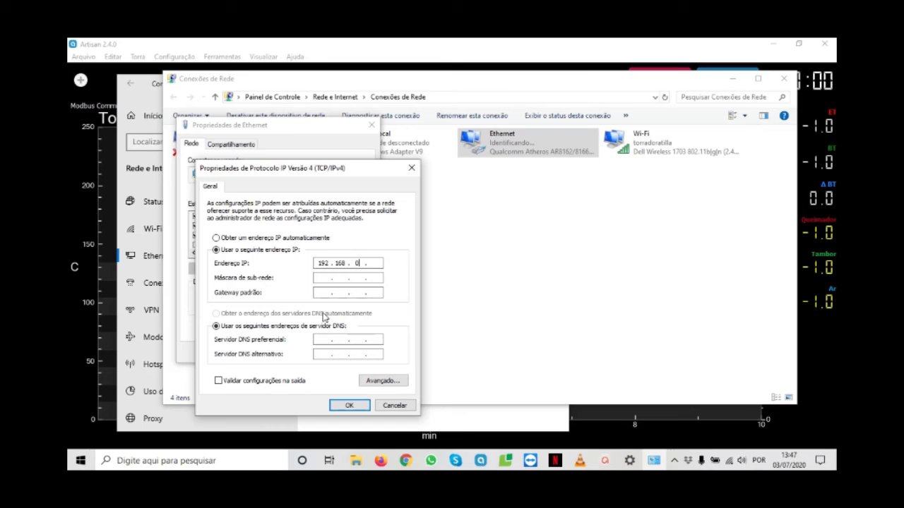
{"action": "left_click", "coordinate": [376, 265]}
{"action": "key", "text": "Tab"}
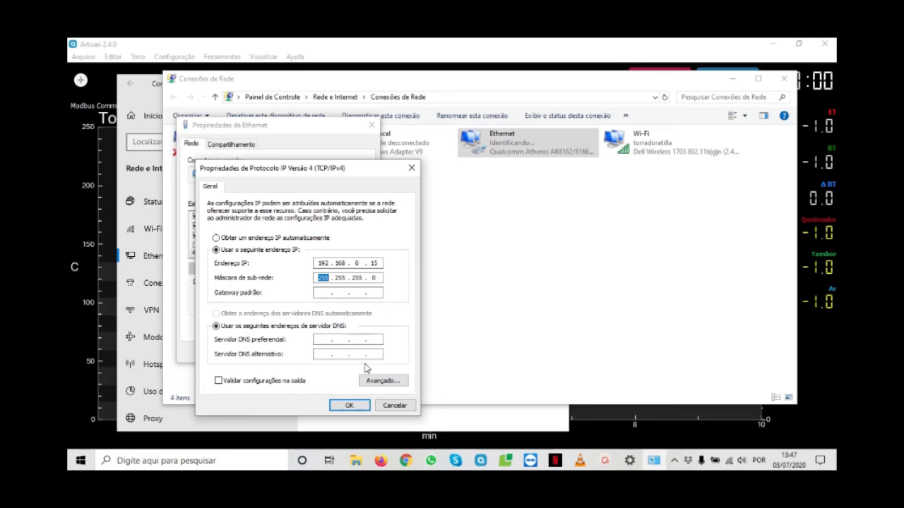
{"action": "left_click", "coordinate": [348, 405]}
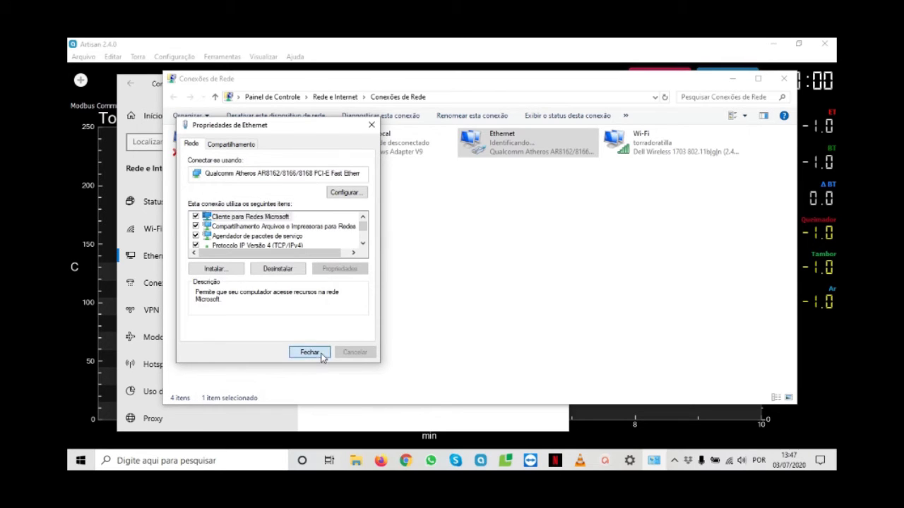
{"action": "left_click", "coordinate": [310, 352]}
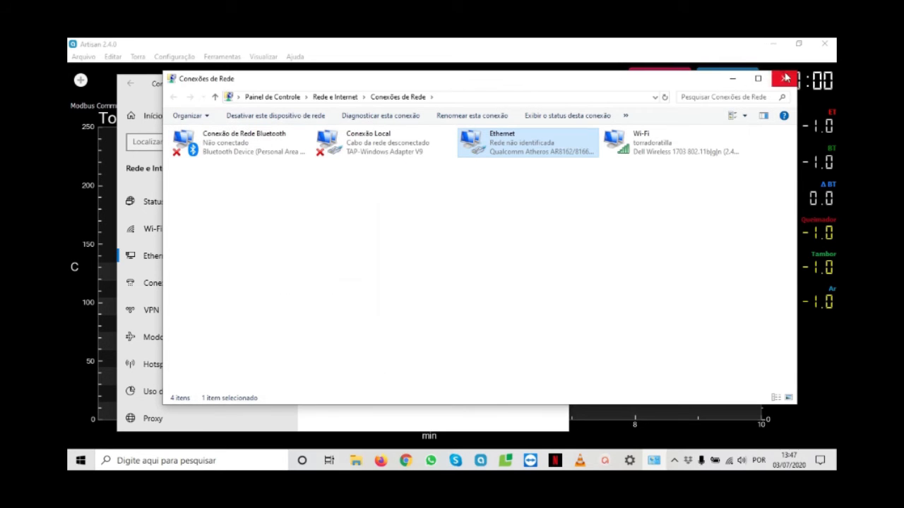
- Close the network settings windows and start recording the roast readings in Artisan
{"action": "left_click", "coordinate": [786, 78]}
{"action": "left_click", "coordinate": [556, 85]}
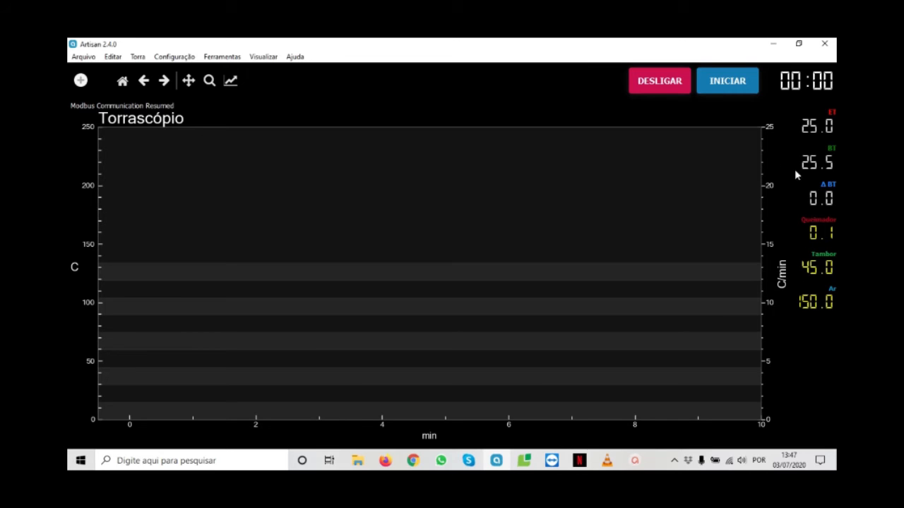
{"action": "left_click", "coordinate": [731, 84]}
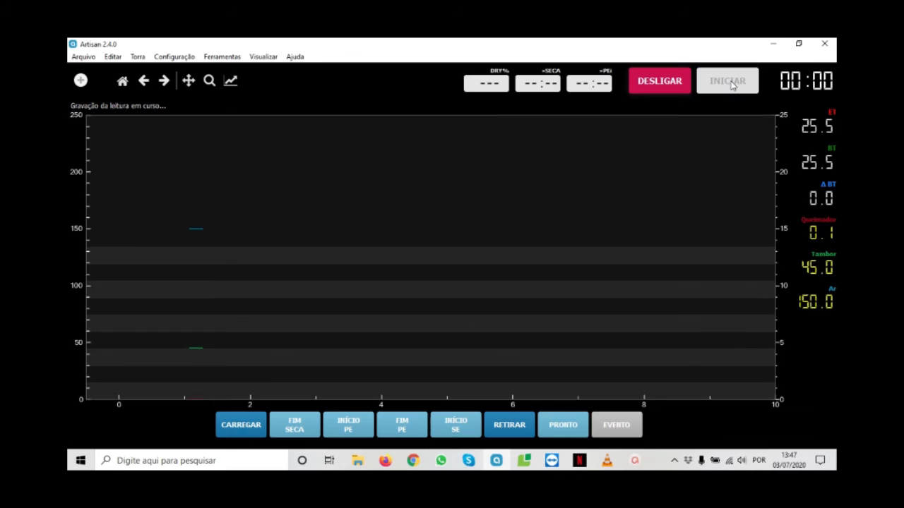